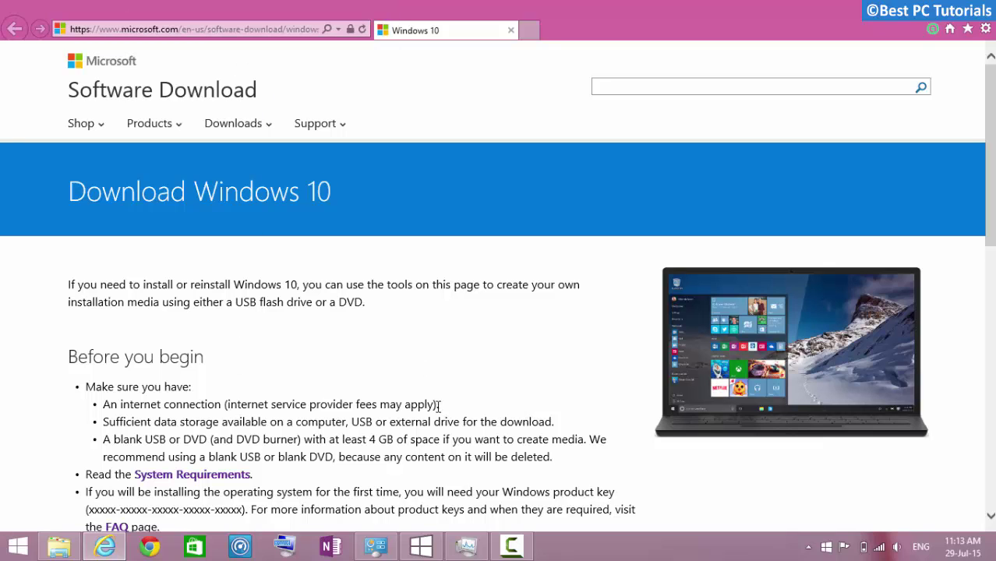
Step: Download the 64-bit version of the Windows 10 media creation tool
scroll(438, 406, "down", 5)
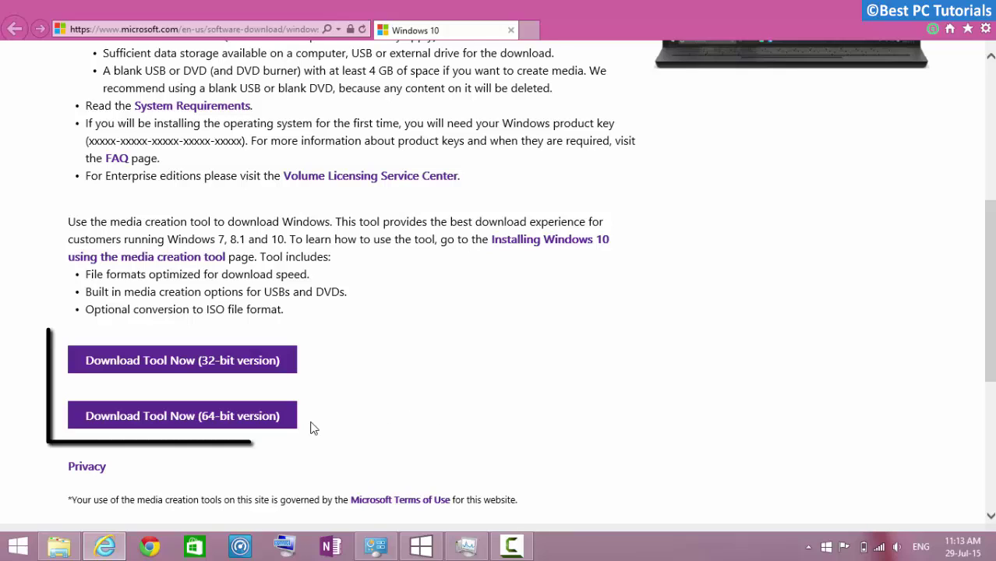
left_click(245, 428)
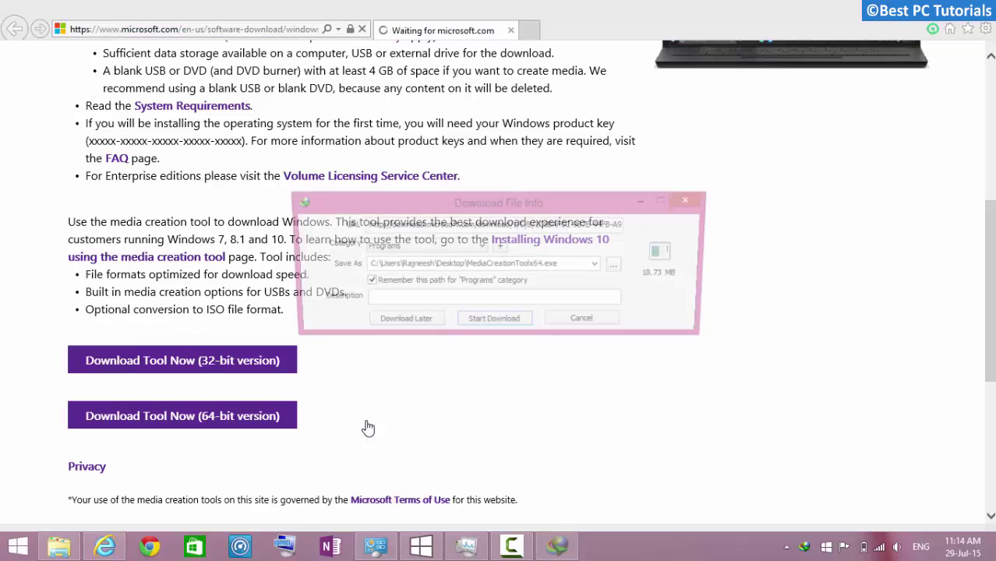
left_click(502, 326)
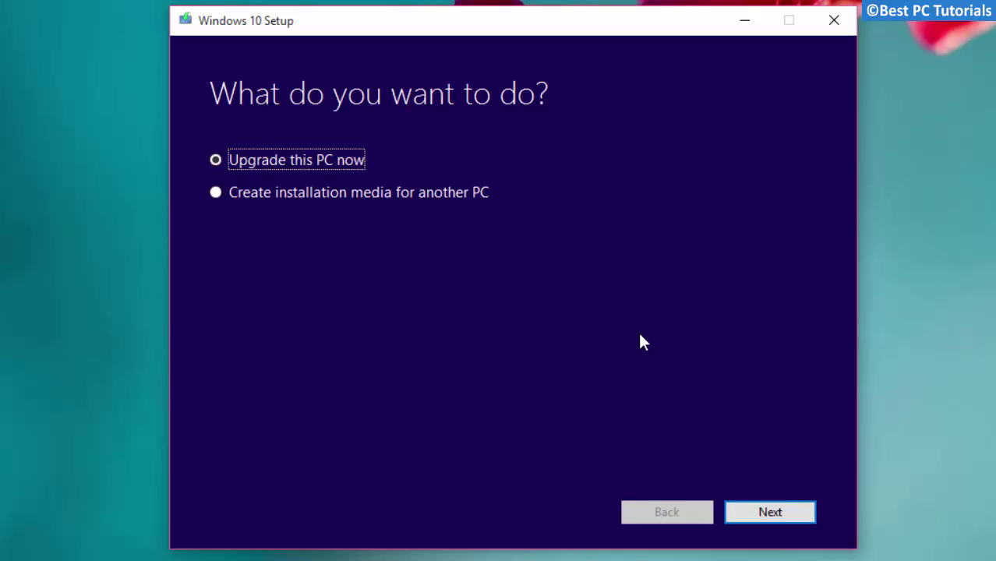
Step: Start creating installation media for another PC with the language English (United States), and open the edition choices
left_click(216, 193)
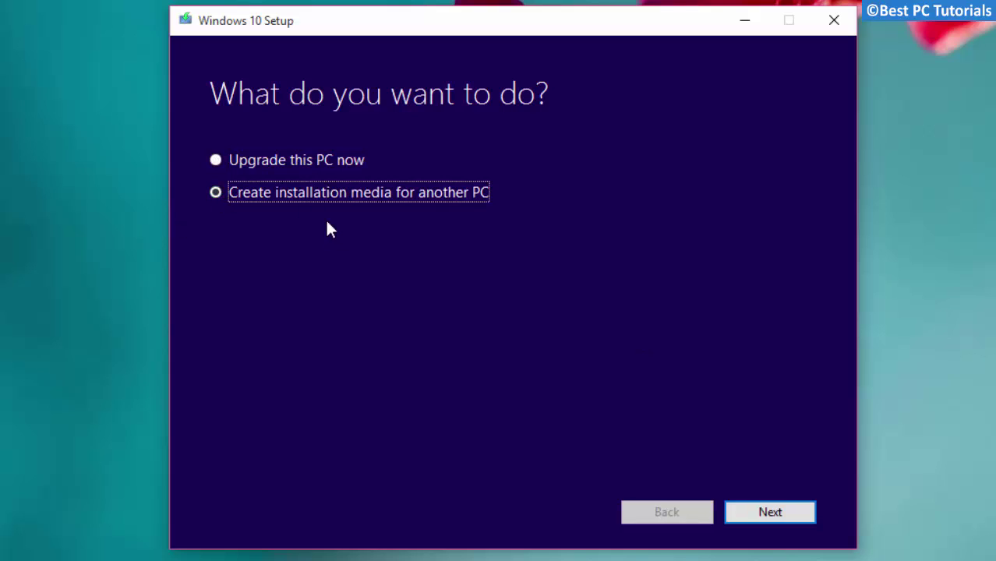
left_click(753, 512)
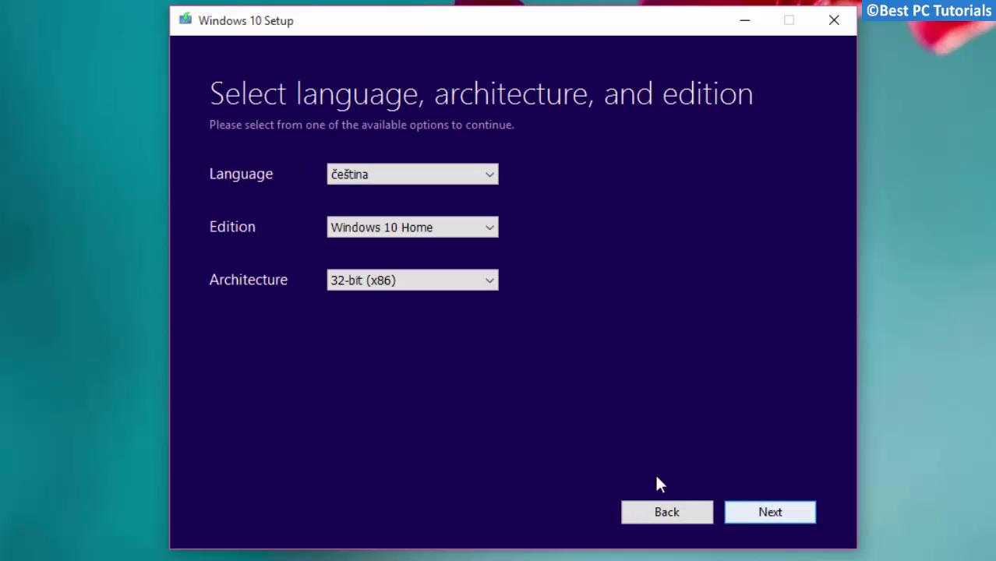
left_click(392, 186)
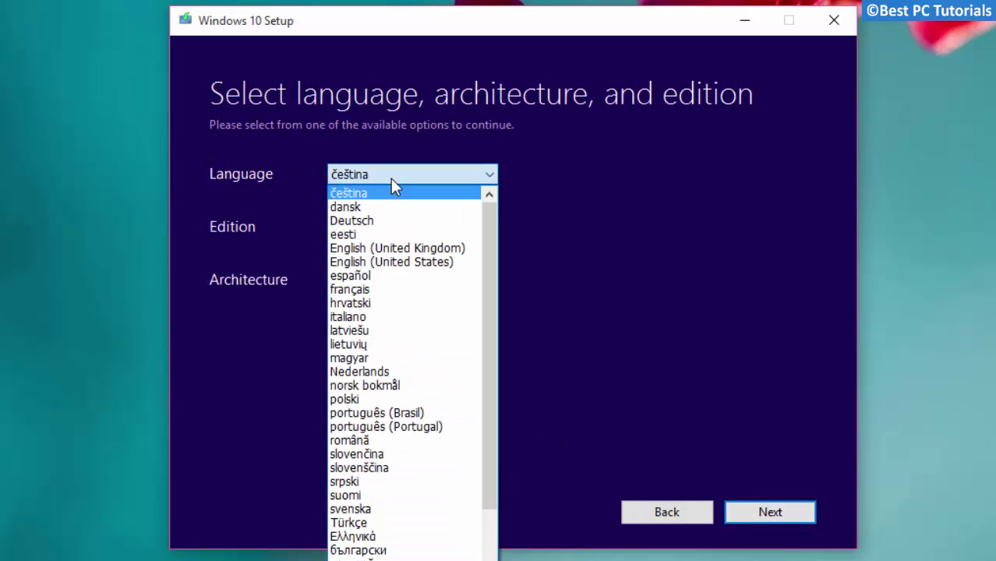
left_click(421, 268)
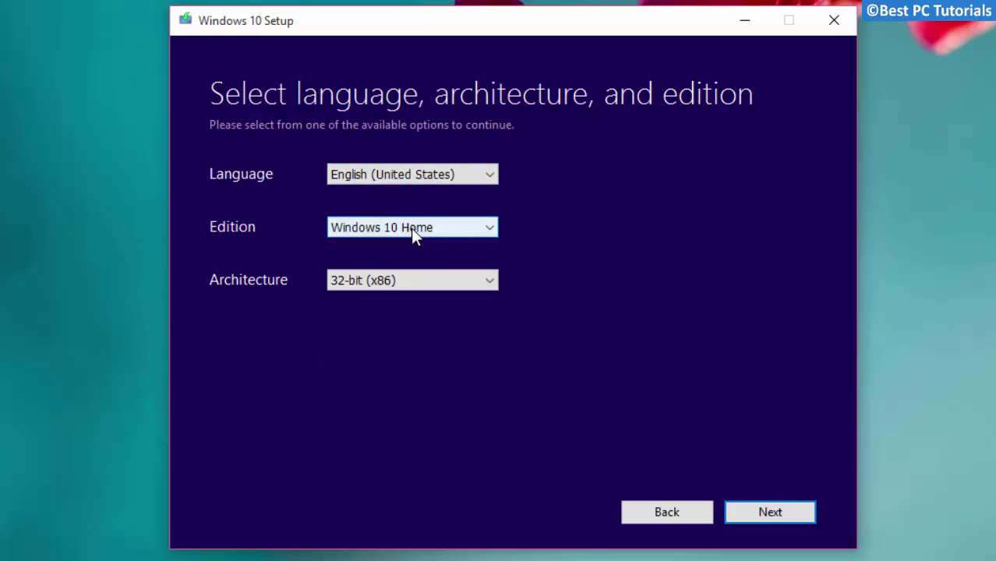
left_click(411, 228)
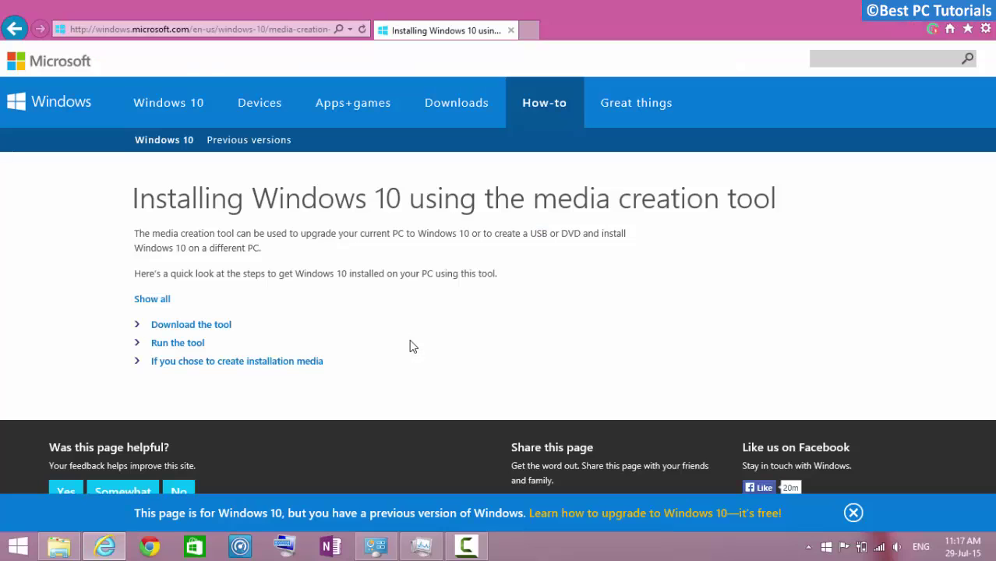
Step: Expand all sections of Microsoft's media creation tool guide in the browser and examine the table matching host systems to Windows 10 editions
left_click(147, 299)
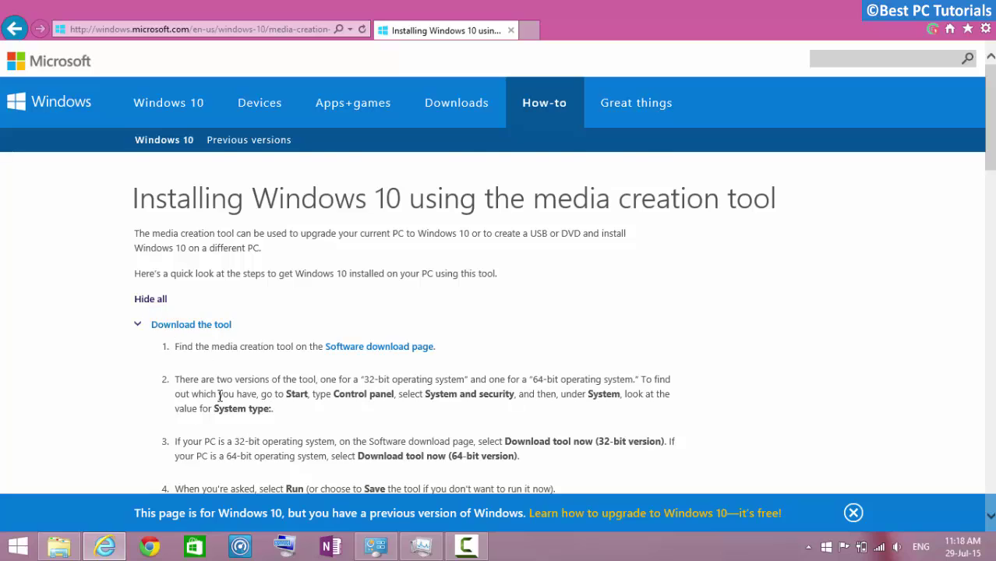
scroll(220, 400, "down", 4)
scroll(219, 403, "down", 2)
scroll(219, 398, "up", 1)
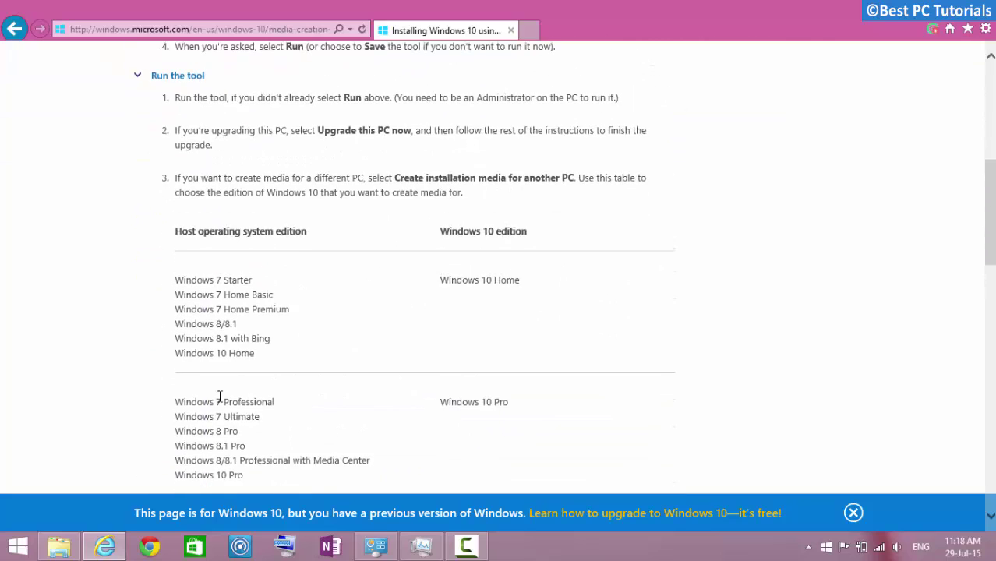
scroll(218, 396, "down", 2)
left_click_drag(174, 84, 536, 85)
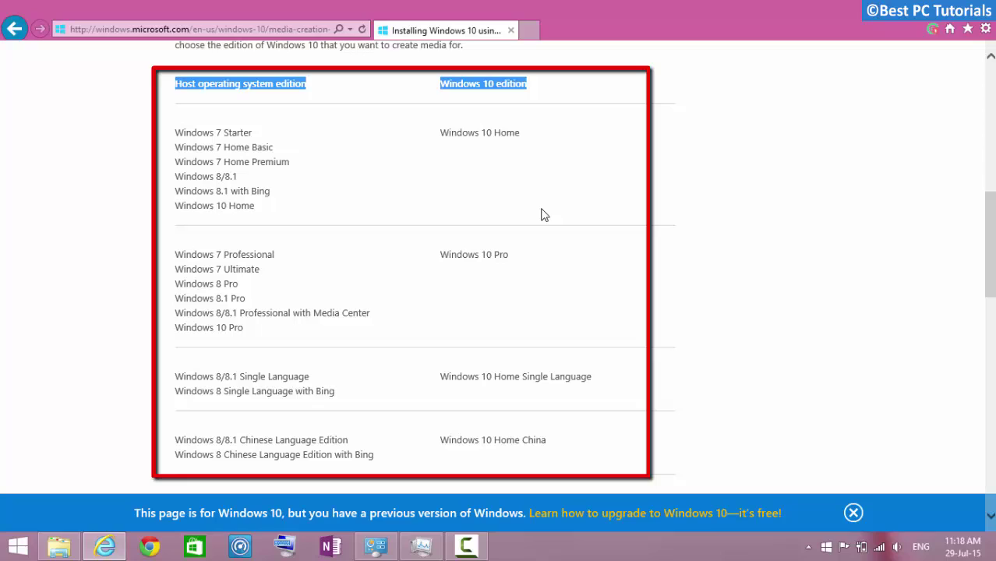
left_click(653, 414)
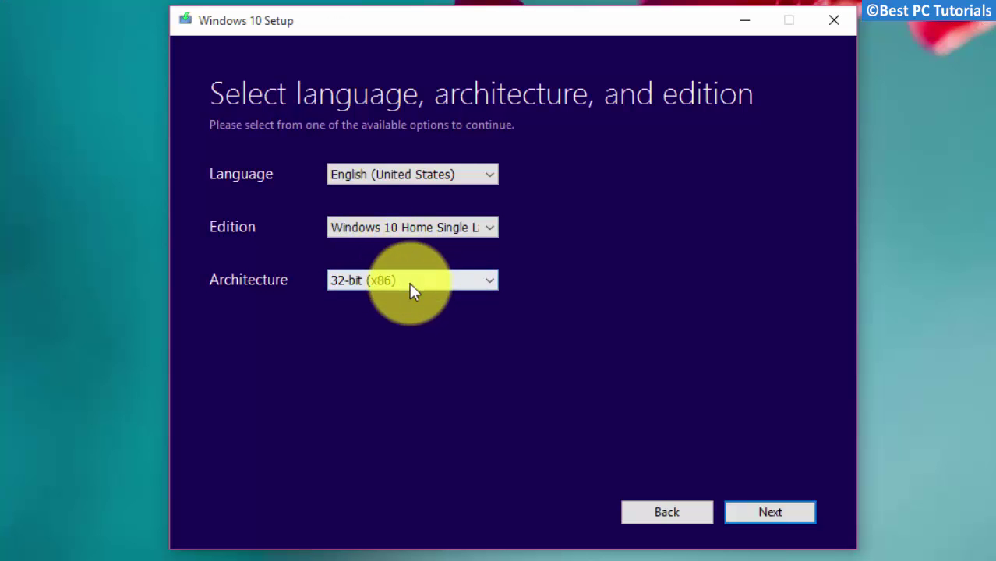
Step: Set the installation media's architecture to 64-bit (x64) and continue to the media choice
left_click(413, 282)
left_click(412, 312)
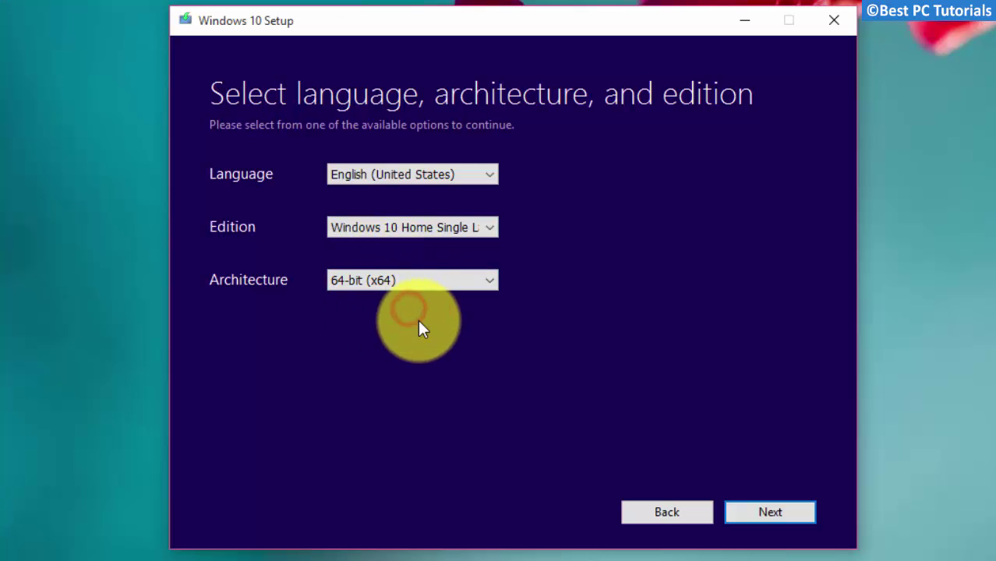
left_click(745, 513)
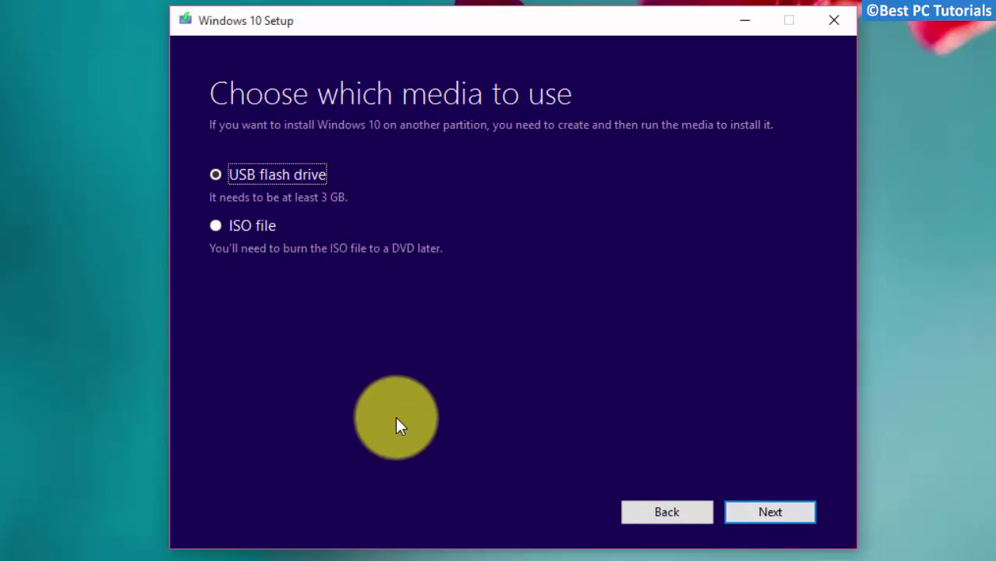
Step: Choose ISO file as the media, save it as Windows.iso on the Desktop, and finish the media creation
left_click(395, 416)
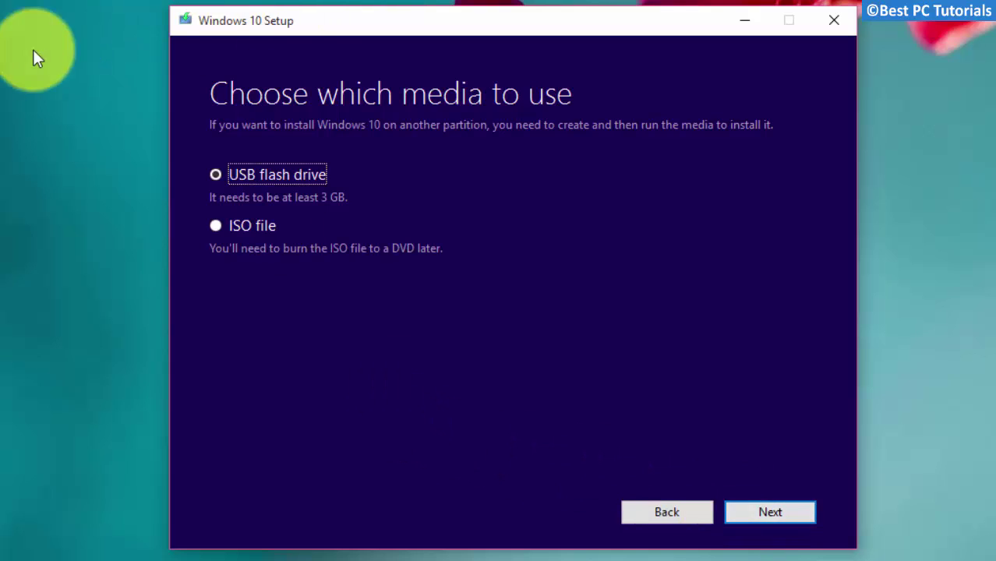
left_click(245, 289)
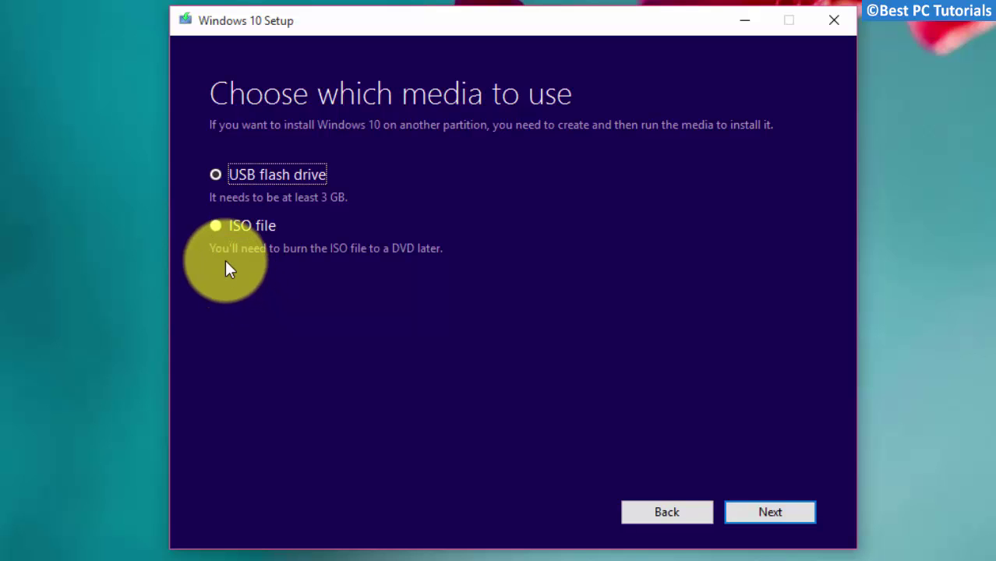
left_click(213, 226)
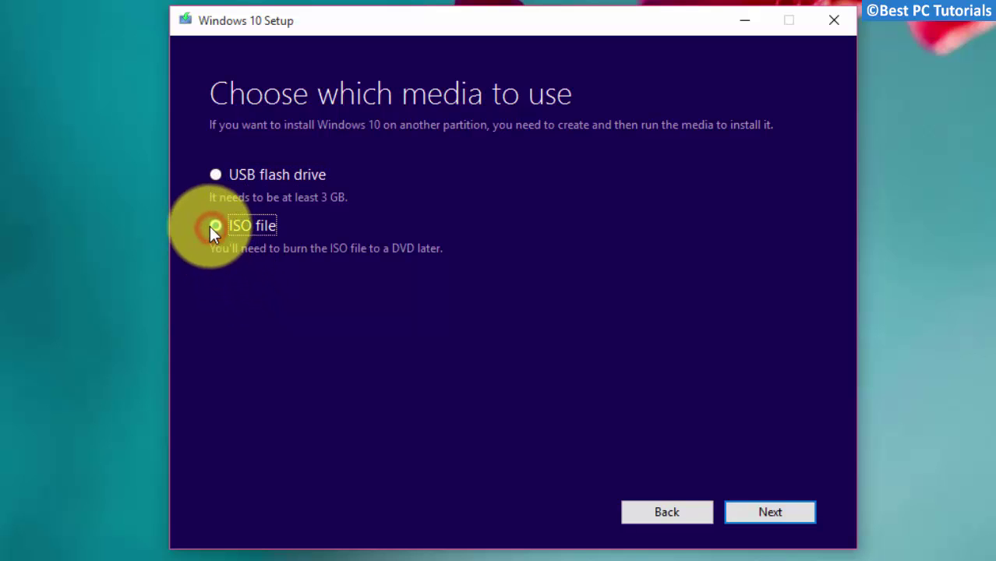
left_click(776, 513)
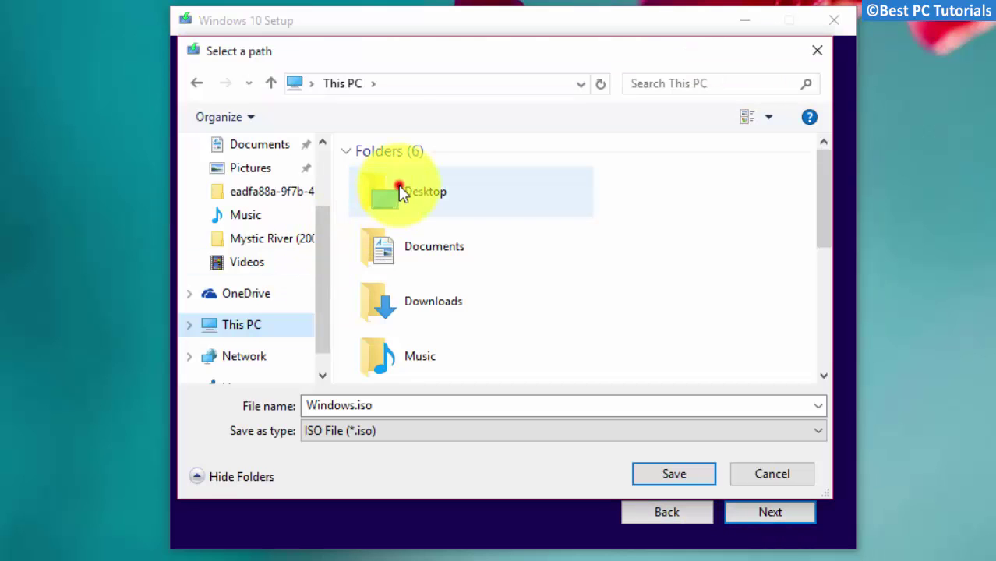
double_click(400, 189)
left_click(689, 476)
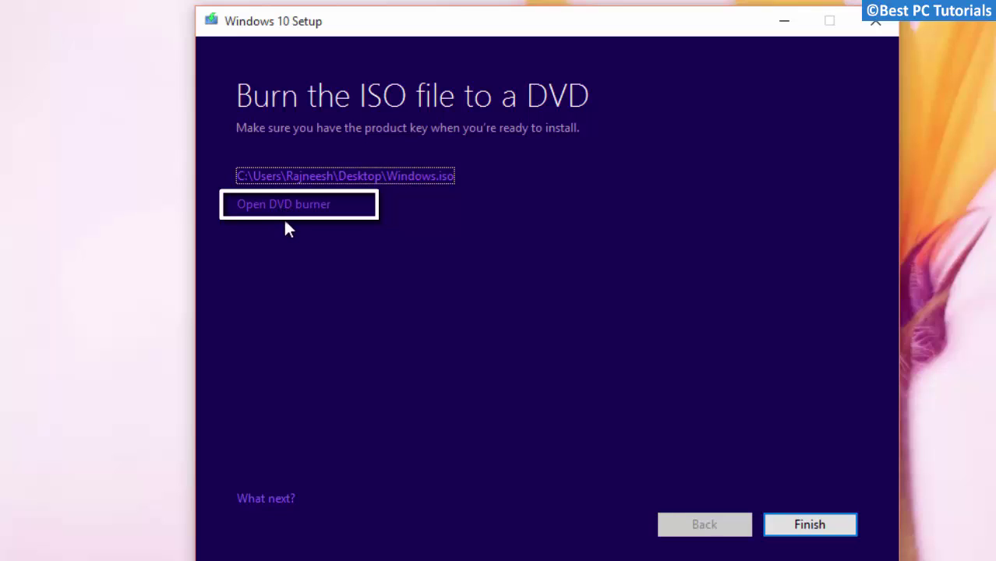
left_click(822, 527)
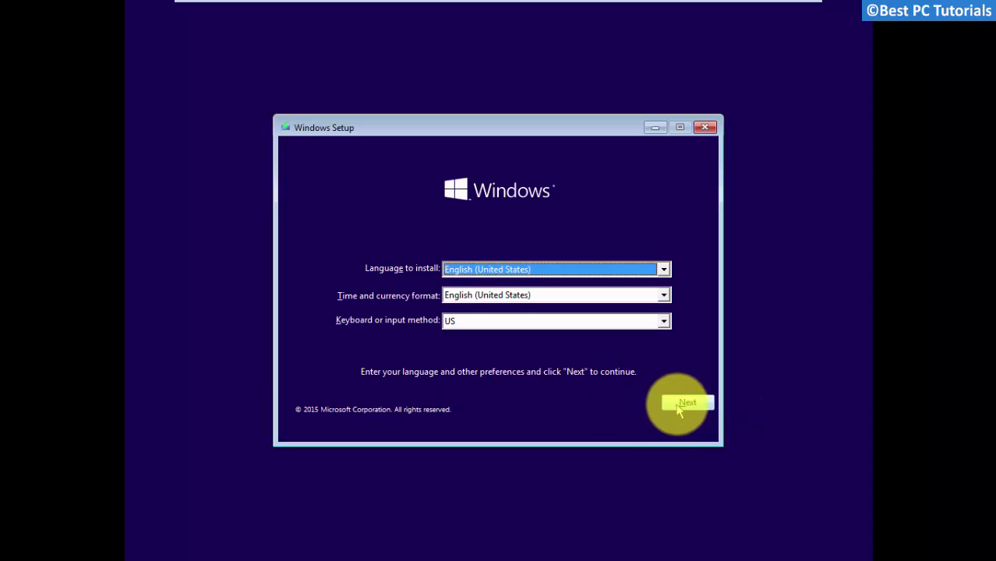
Step: Start the Windows installation with English (United States) and the US keyboard, skipping the product key
left_click(678, 404)
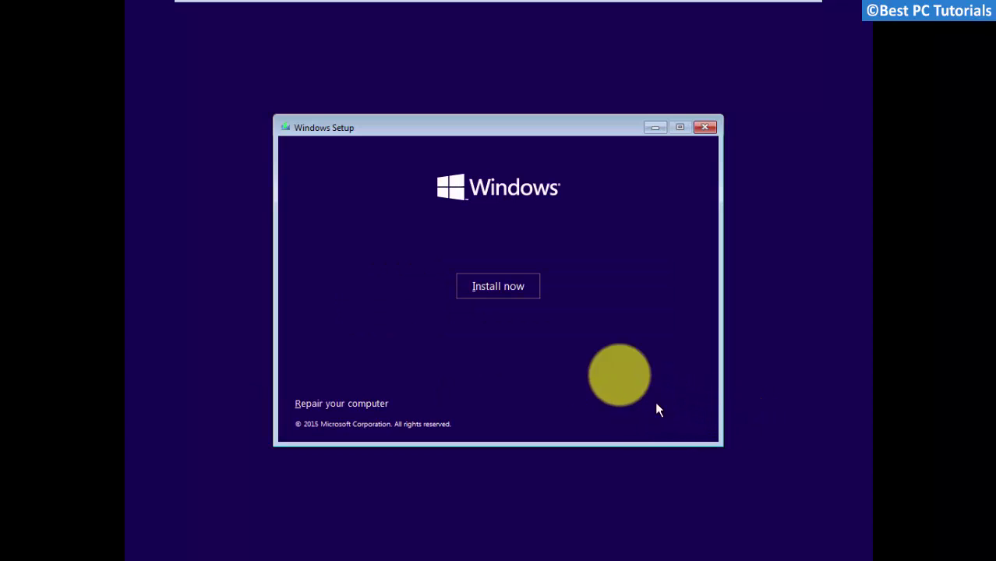
left_click(512, 290)
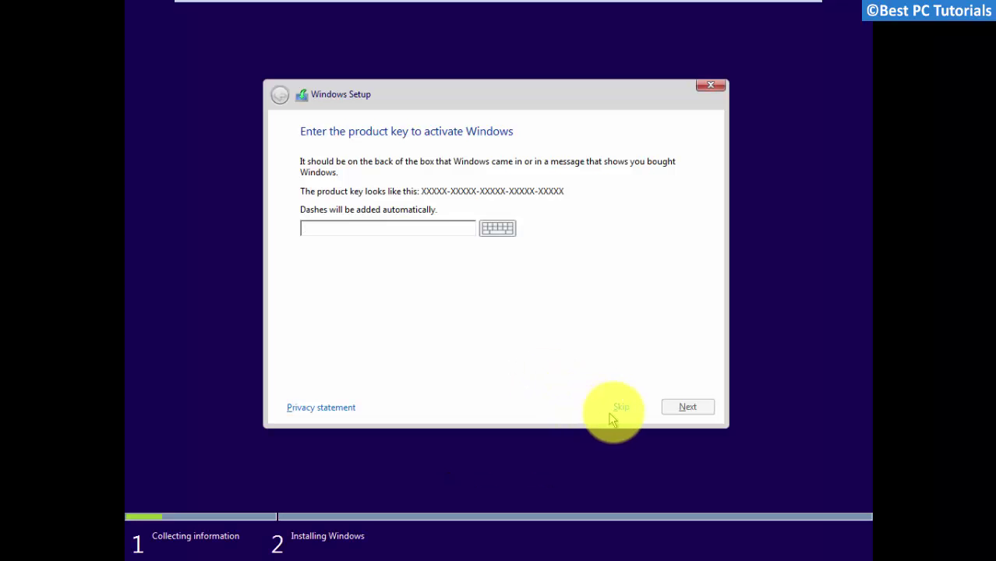
left_click(621, 406)
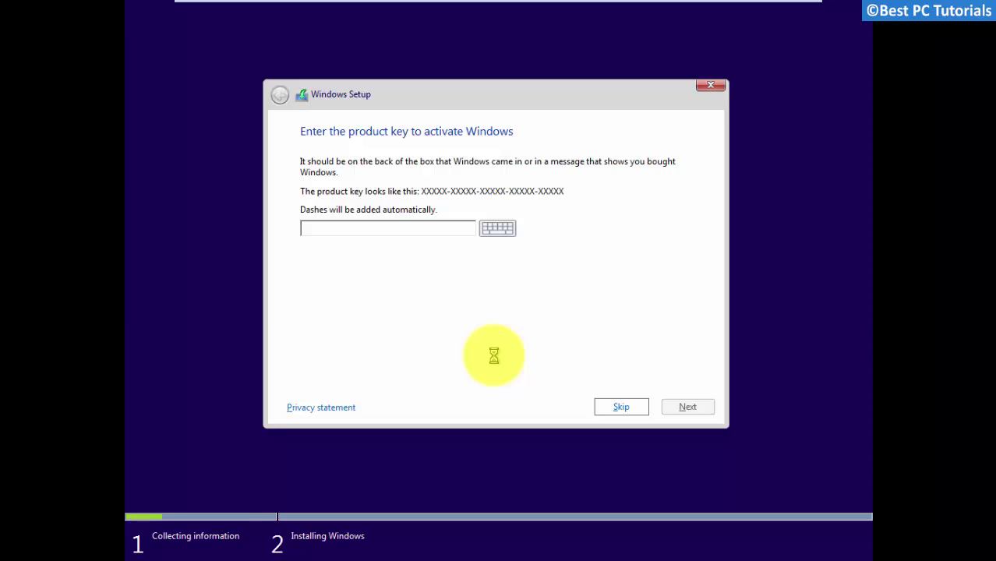
Step: Accept the license terms and install Windows on the Drive 0 unallocated space
left_click(312, 373)
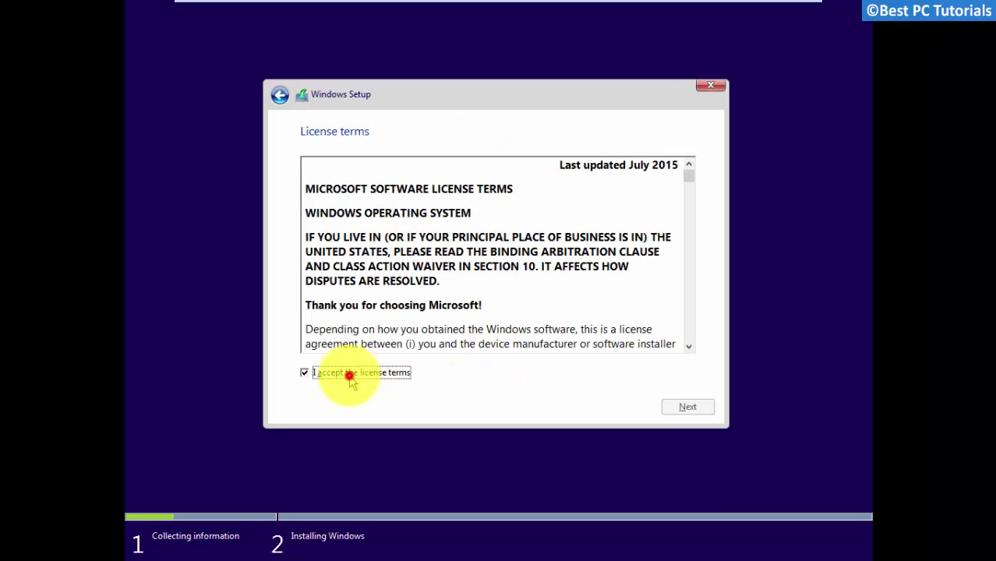
left_click(701, 407)
left_click(490, 258)
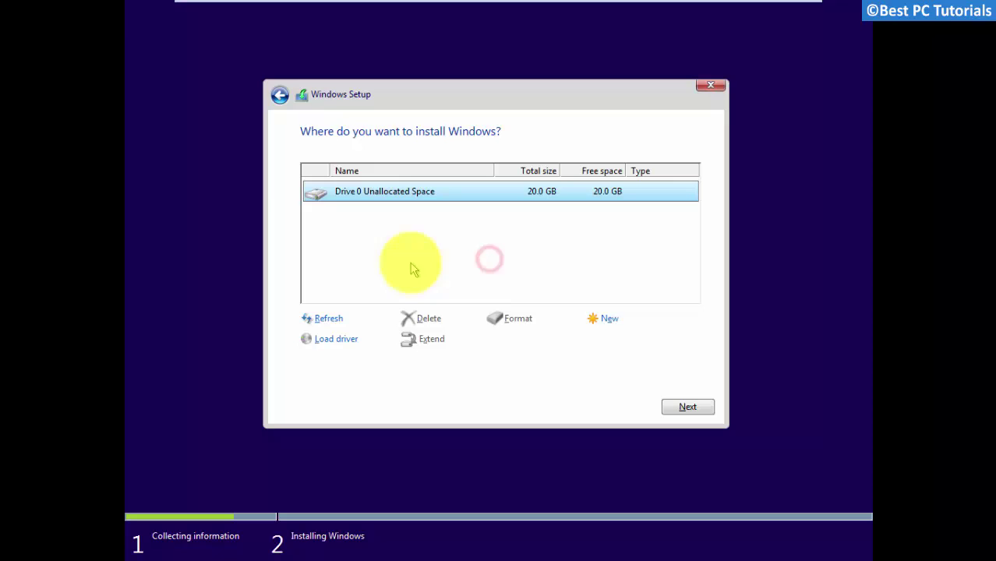
left_click(690, 410)
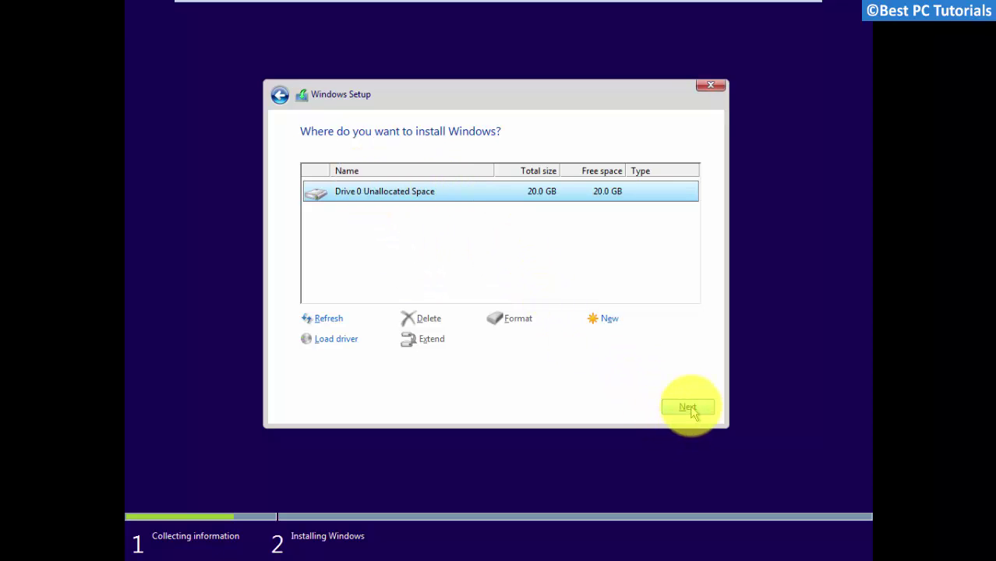
left_click(690, 410)
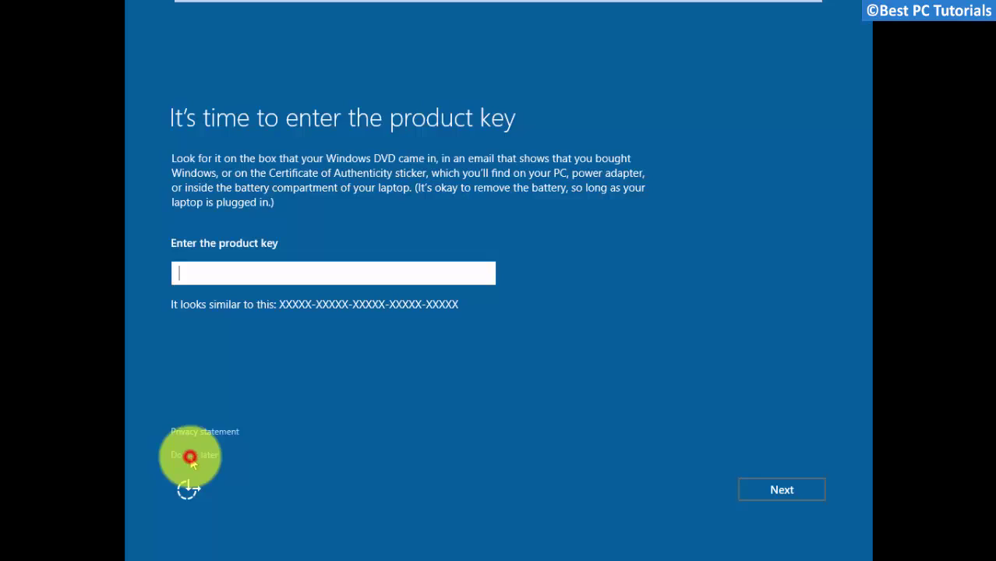
Step: Postpone entering the product key and use the Express settings
left_click(188, 433)
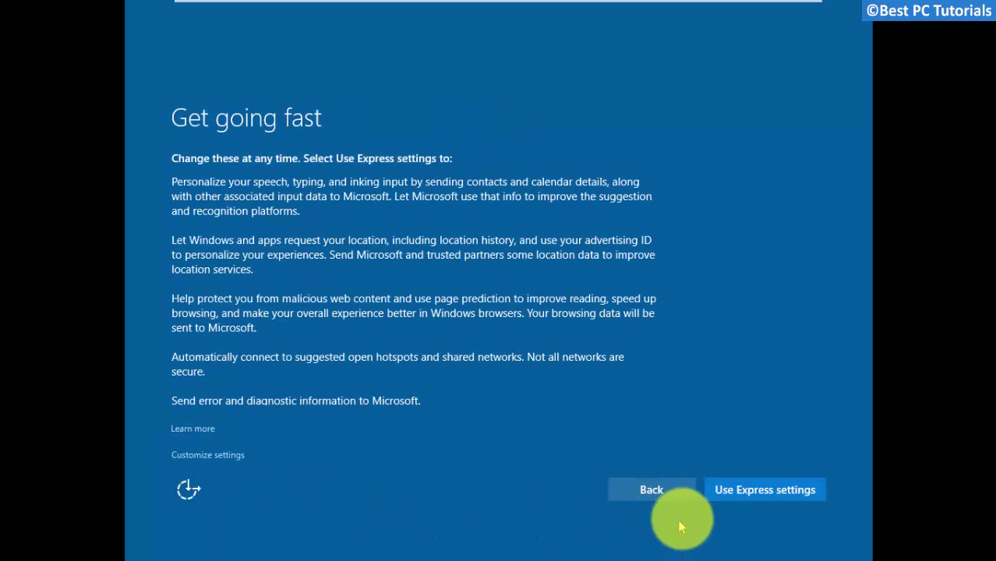
left_click(758, 488)
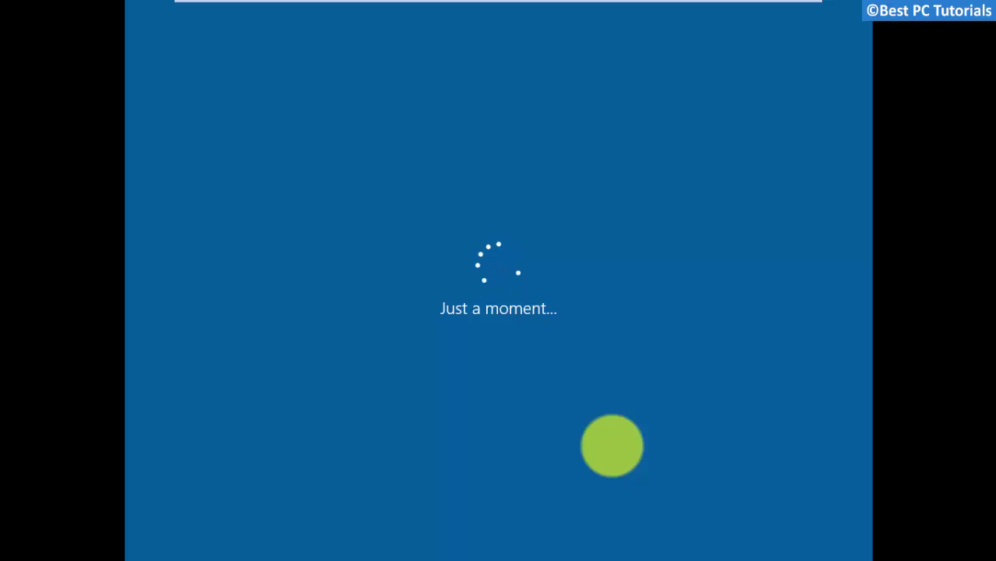
Step: Create an account for this PC named Best PC Tutorials without a password
left_click(299, 241)
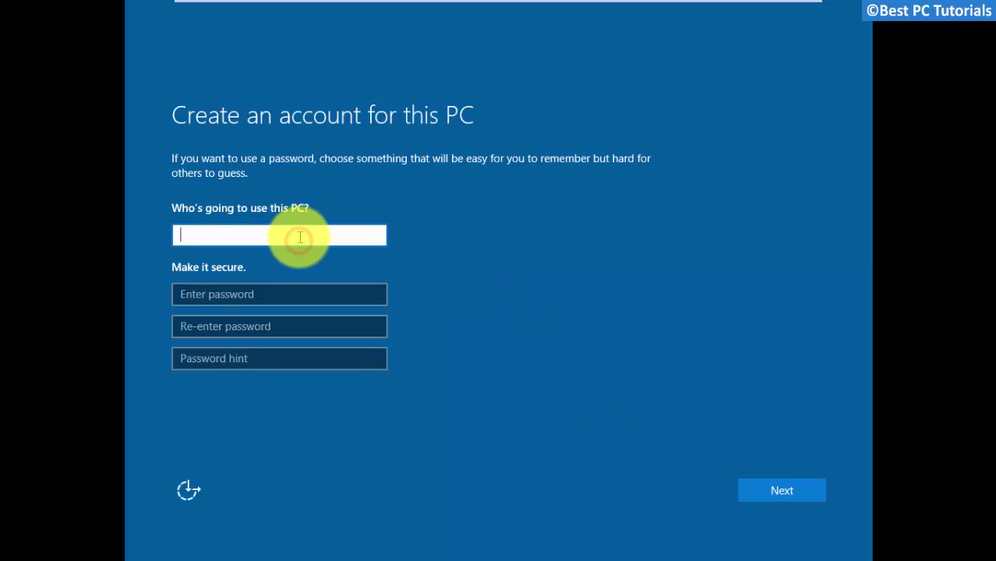
type("Bs")
key("BackSpace")
type("est PC Tutorials")
left_click(762, 496)
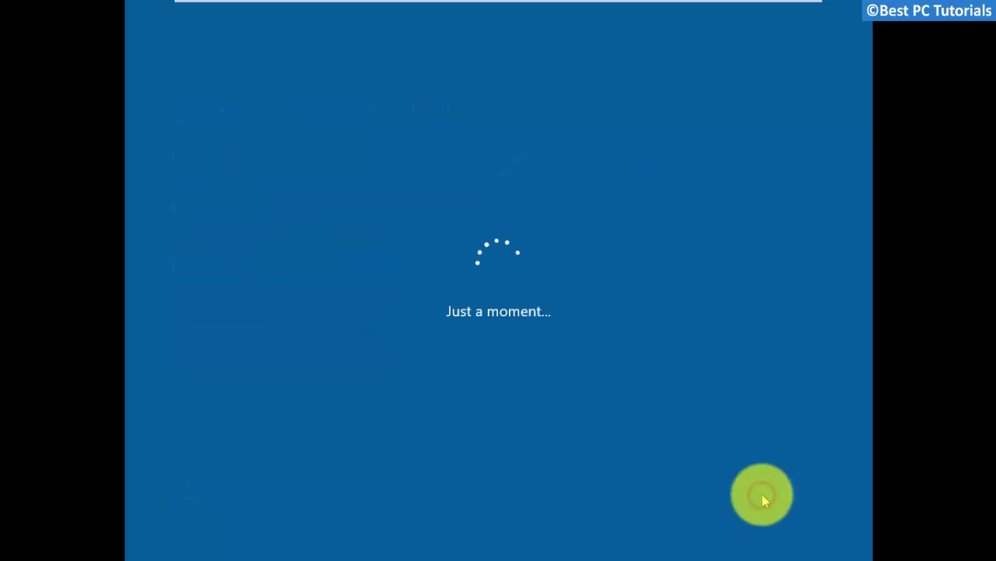